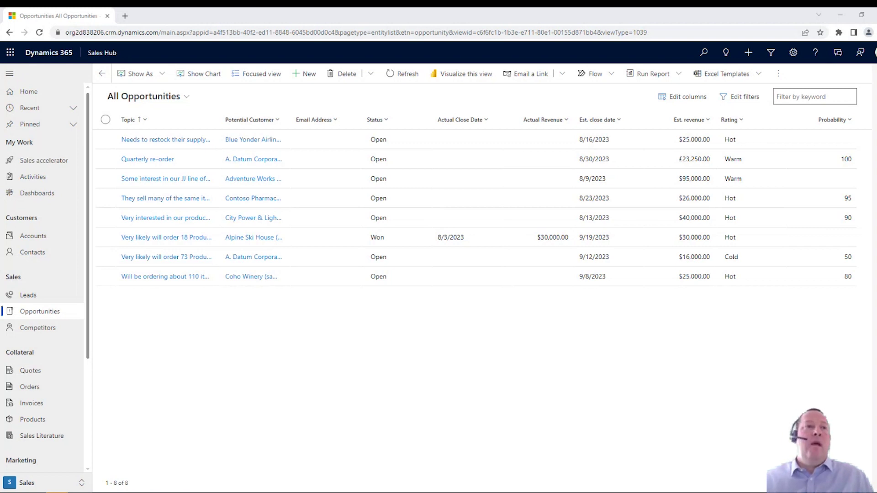
In Forecasts, show the first seller's underlying opportunities as Kanban and move the Quarterly re-order opportunity from Best case to Omitted
{"action": "scroll", "coordinate": [43, 411], "scroll_direction": "down", "scroll_amount": 3}
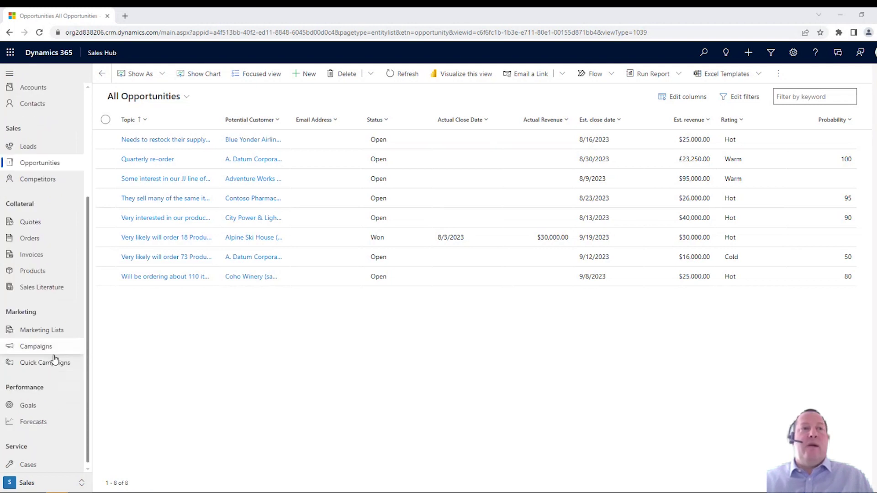
{"action": "left_click", "coordinate": [44, 423]}
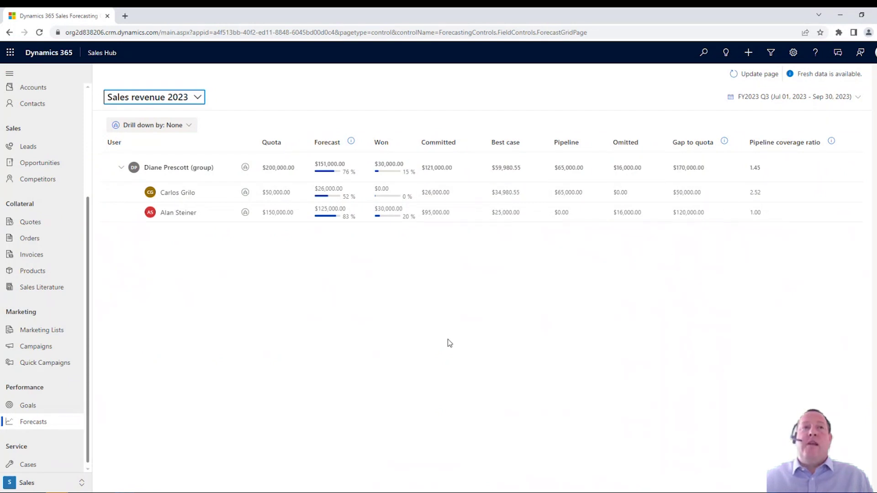
{"action": "left_click", "coordinate": [182, 196]}
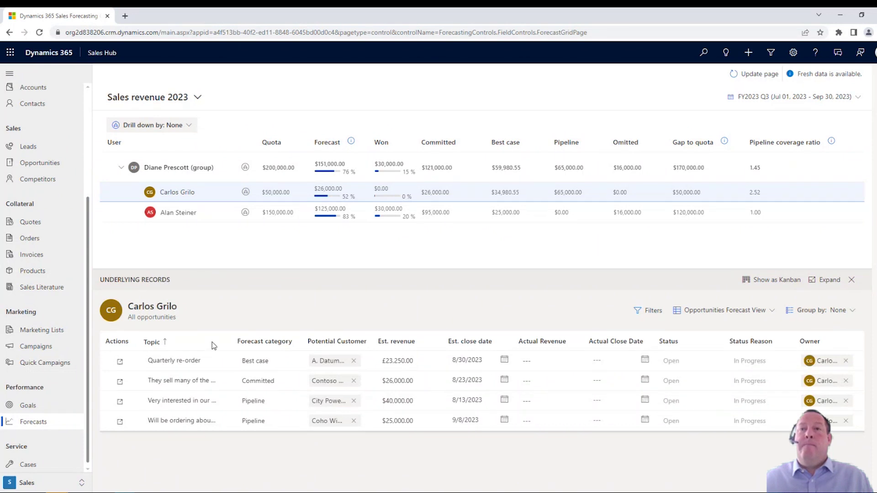
{"action": "left_click", "coordinate": [772, 280]}
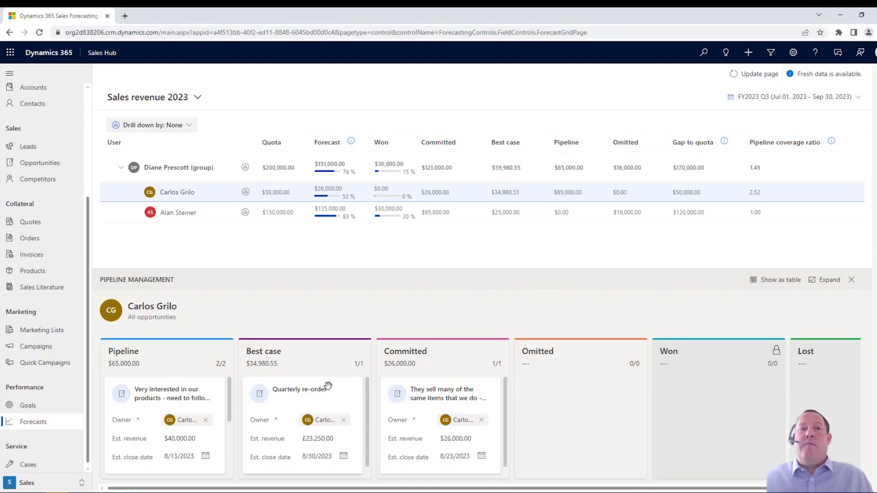
{"action": "left_click_drag", "start_coordinate": [328, 386], "coordinate": [605, 386]}
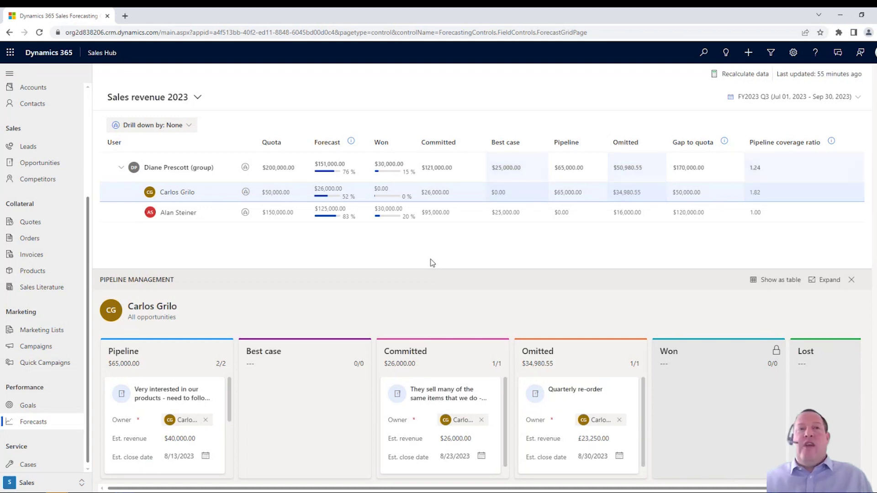
In the seller's Incognito window, show their forecast opportunities as Kanban and view the forecast category options of "Very interested in our products - need to follow up"
{"action": "left_click", "coordinate": [125, 492]}
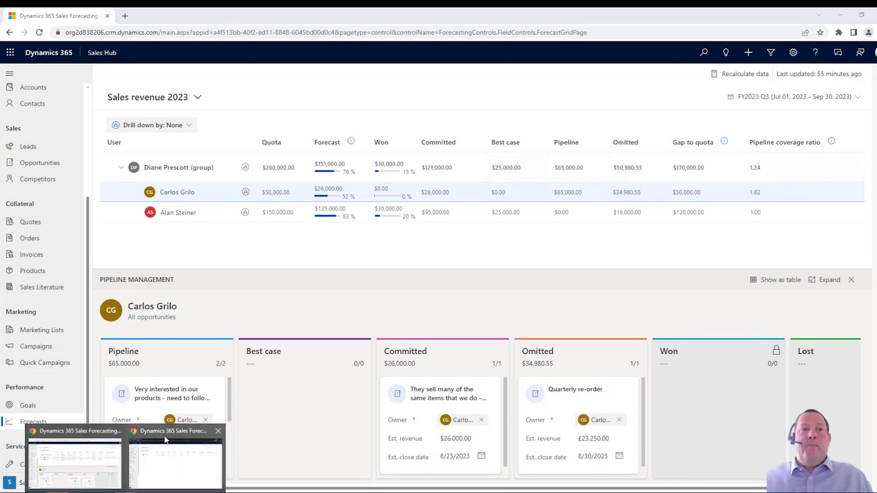
{"action": "left_click", "coordinate": [165, 430]}
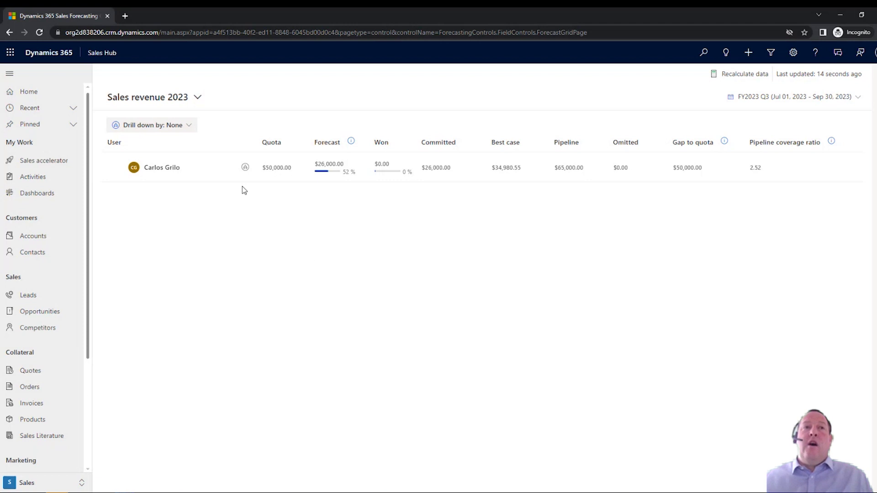
{"action": "left_click", "coordinate": [200, 173]}
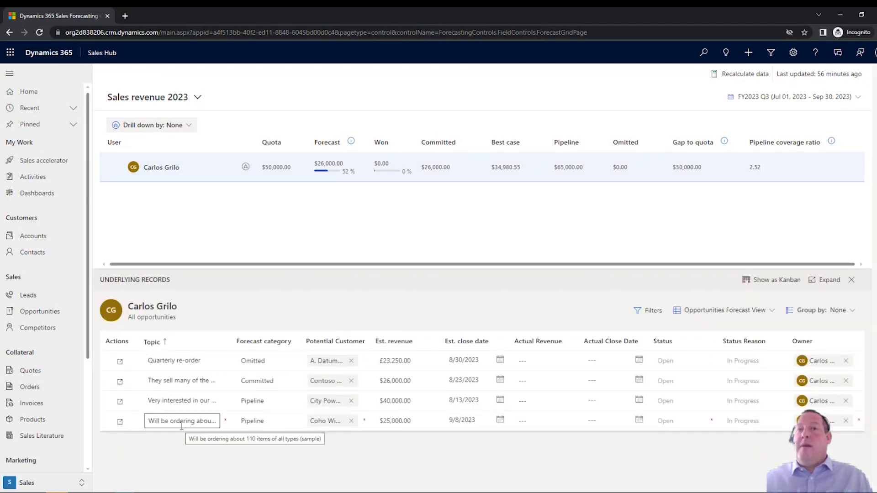
{"action": "left_click", "coordinate": [772, 281]}
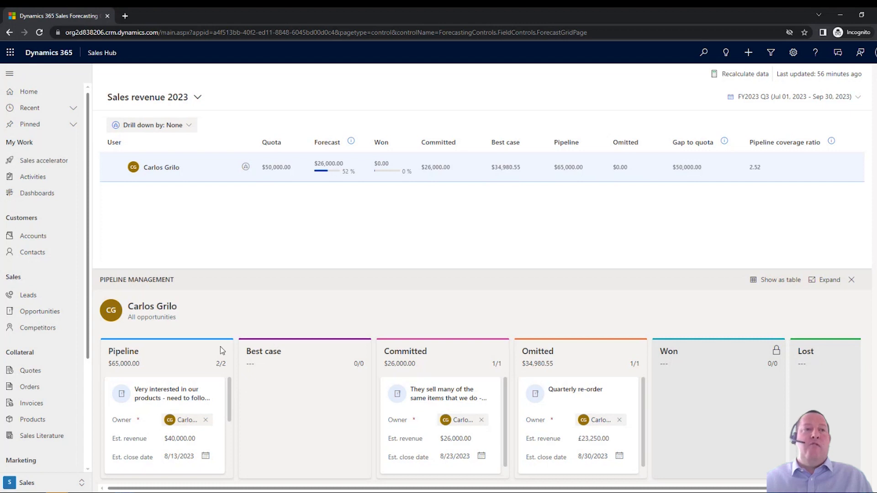
{"action": "left_click", "coordinate": [110, 384]}
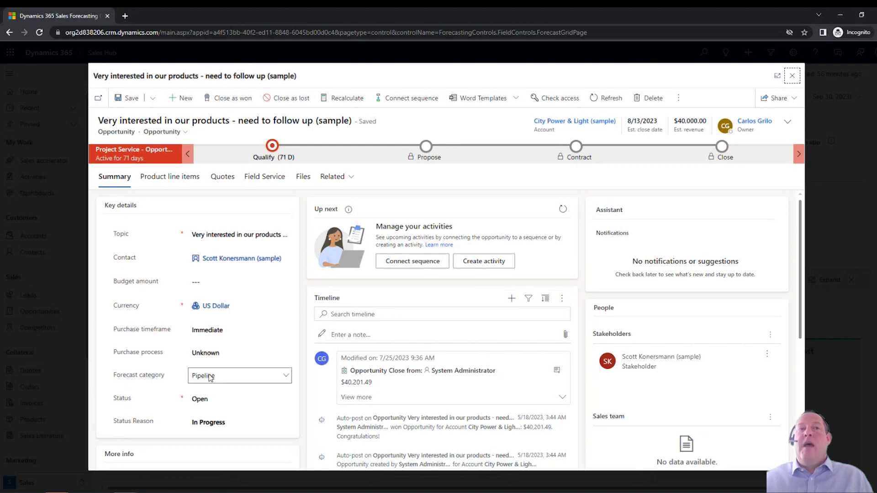
{"action": "left_click", "coordinate": [242, 376]}
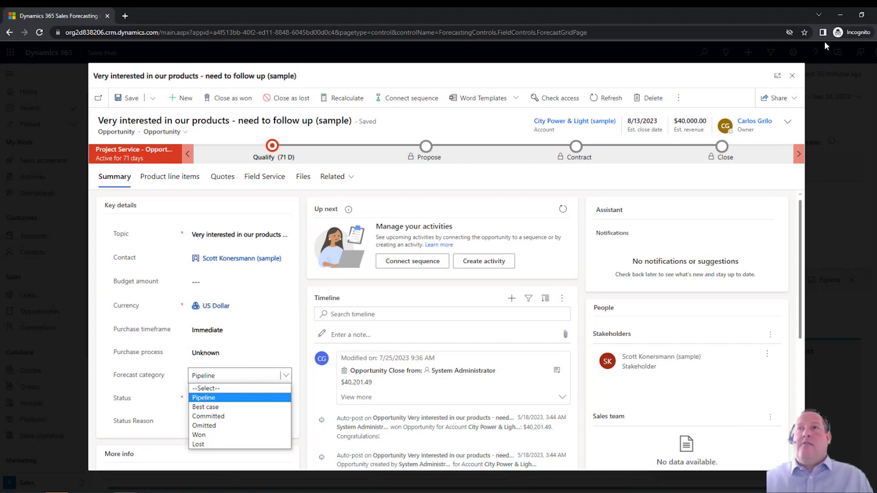
Switch to the administrator's browser window and open Forecast configurations in the Sales Hub's App Settings area
{"action": "left_click", "coordinate": [840, 14]}
{"action": "left_click", "coordinate": [840, 14]}
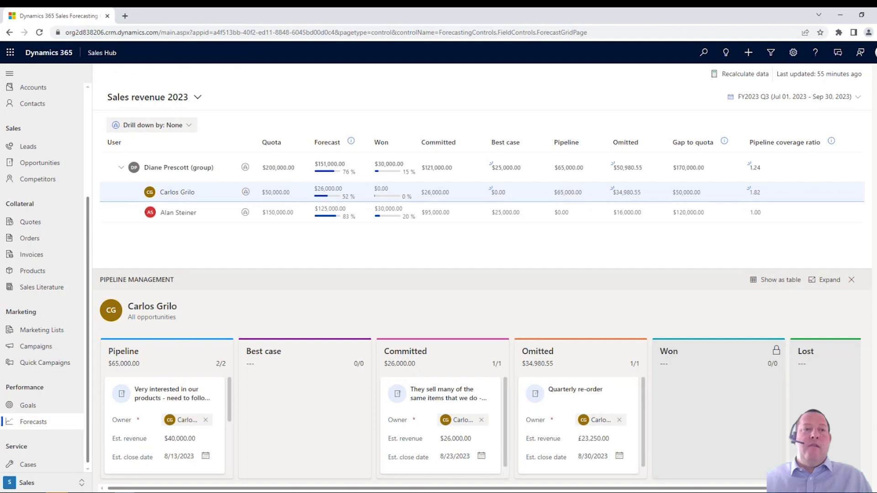
{"action": "left_click", "coordinate": [840, 14]}
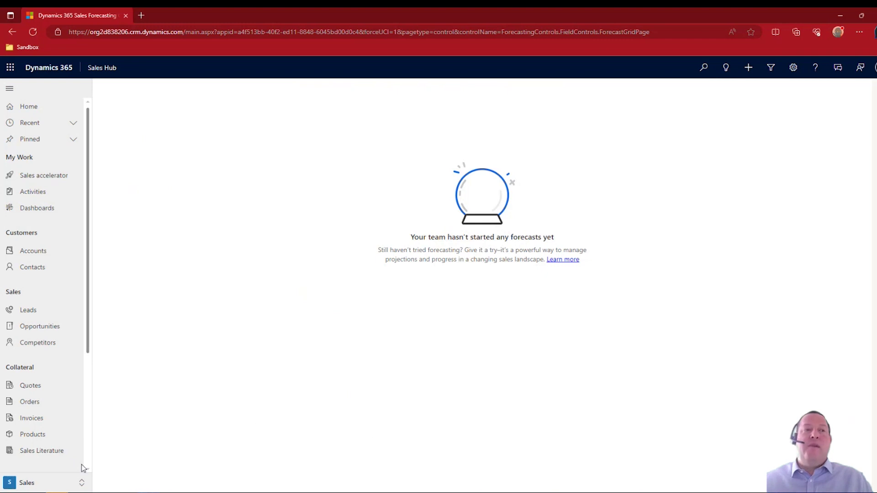
{"action": "left_click", "coordinate": [22, 482]}
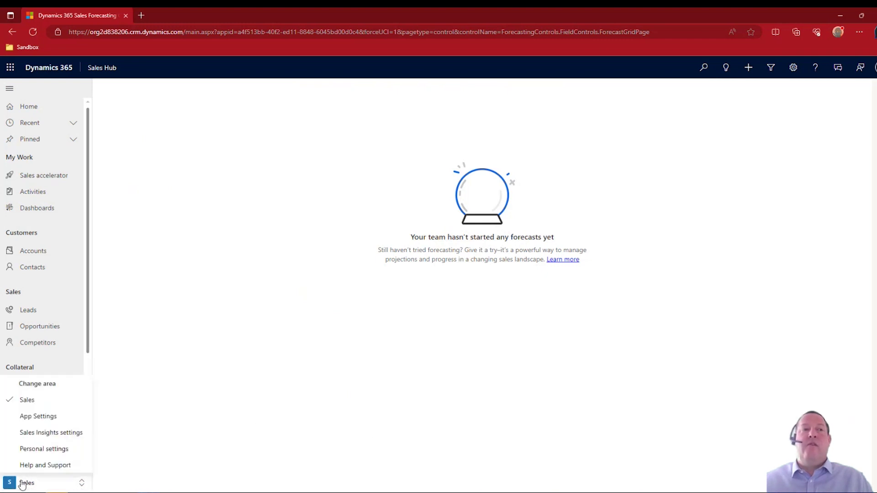
{"action": "left_click", "coordinate": [37, 417]}
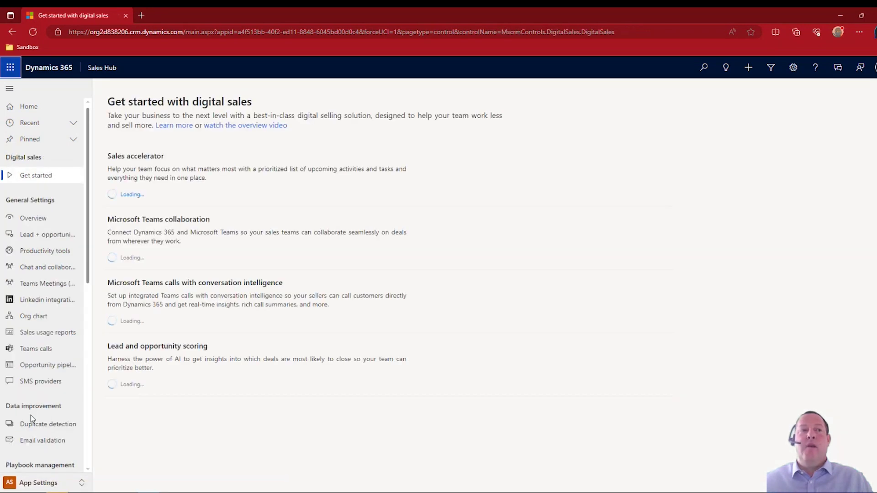
{"action": "scroll", "coordinate": [32, 418], "scroll_direction": "down", "scroll_amount": 8}
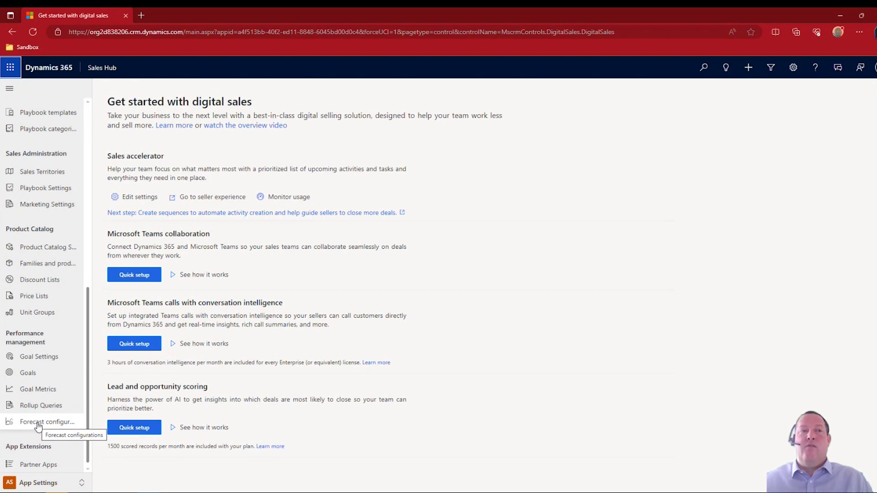
{"action": "left_click", "coordinate": [38, 425]}
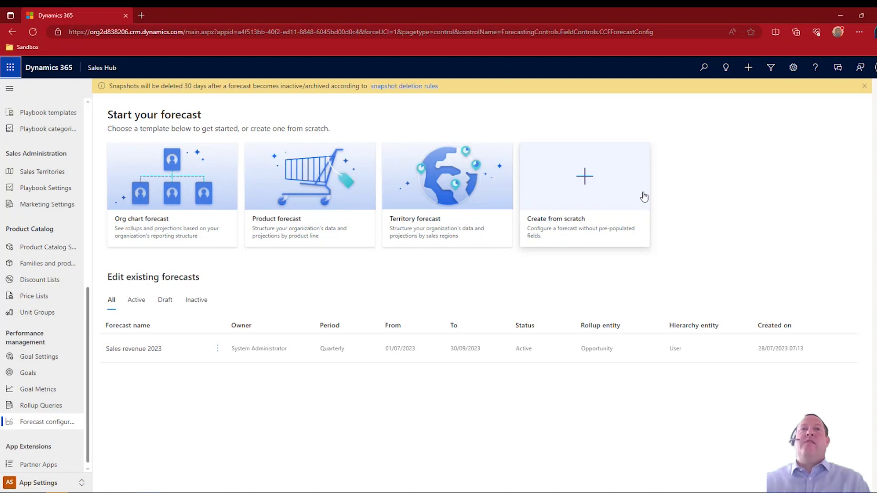
Start a new forecast from the Org chart forecast template and name it "Sales revenue 2023 Q3"
{"action": "left_click", "coordinate": [222, 196]}
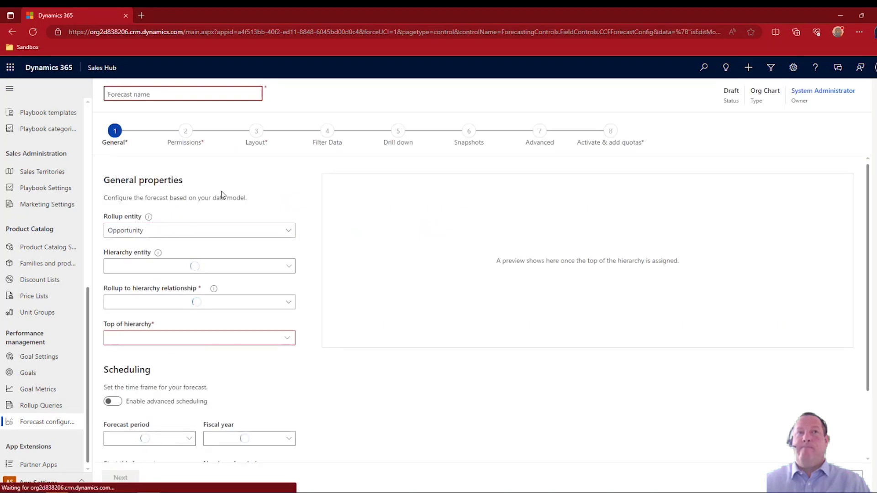
{"action": "left_click", "coordinate": [177, 94]}
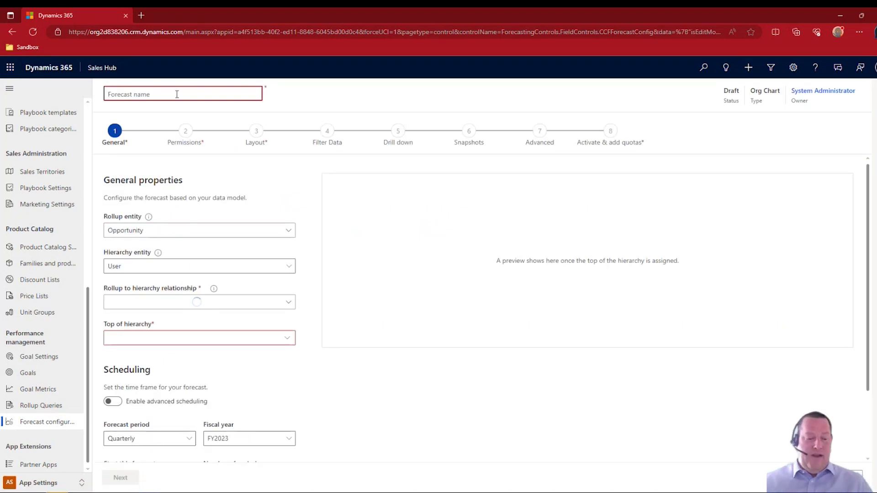
{"action": "type", "text": "Sales"}
{"action": "type", "text": "rev"}
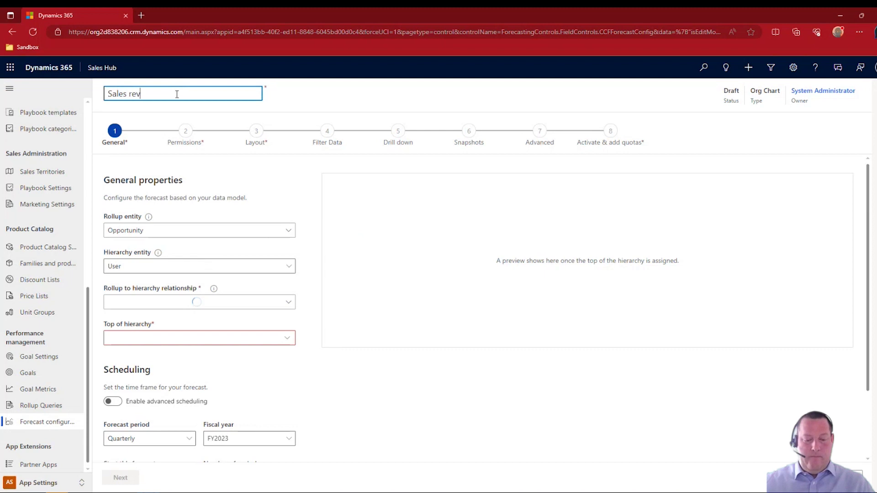
{"action": "type", "text": "enue 2023"}
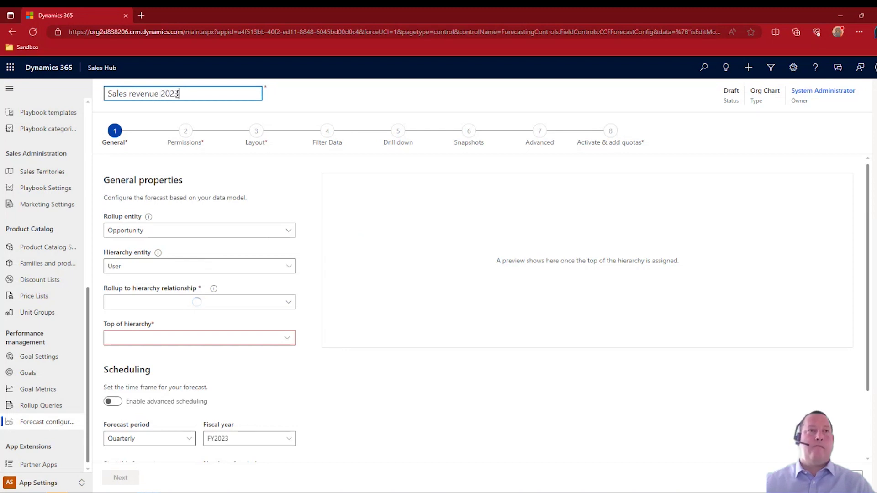
{"action": "type", "text": " Q3"}
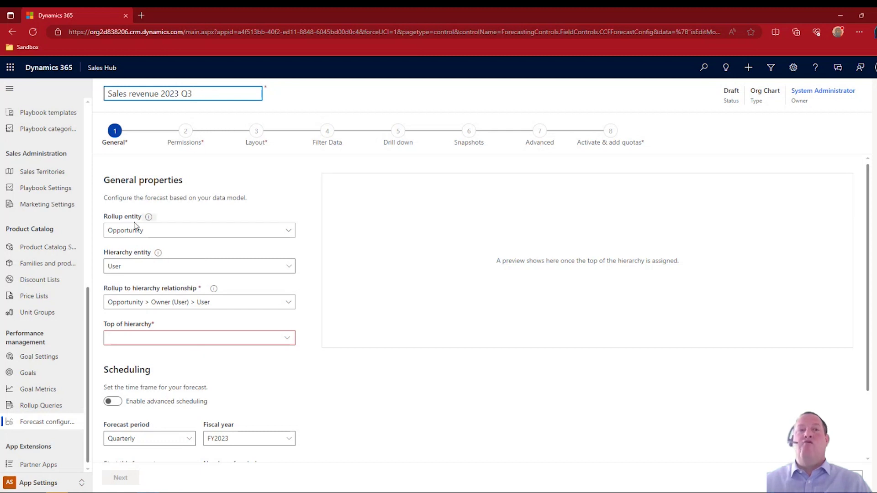
Examine the available rollup entities and hierarchy entities in the forecast's general properties, keeping Opportunity and User
{"action": "mouse_move", "coordinate": [142, 222]}
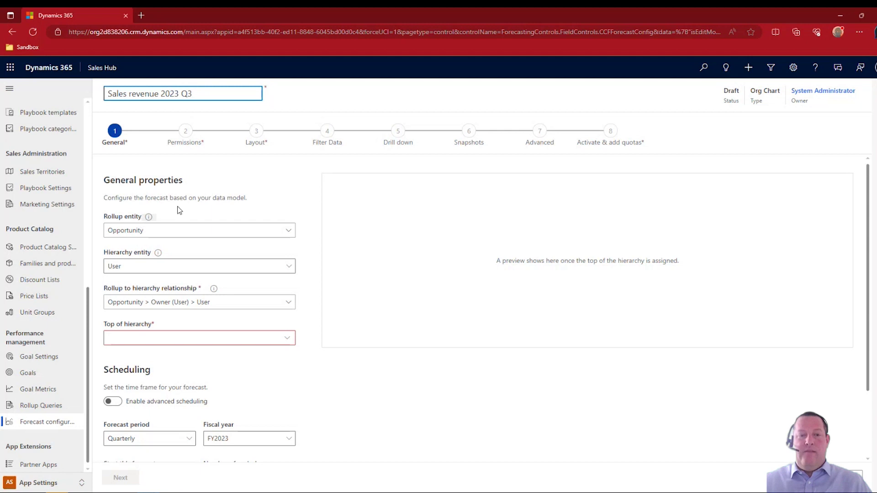
{"action": "left_click", "coordinate": [229, 234]}
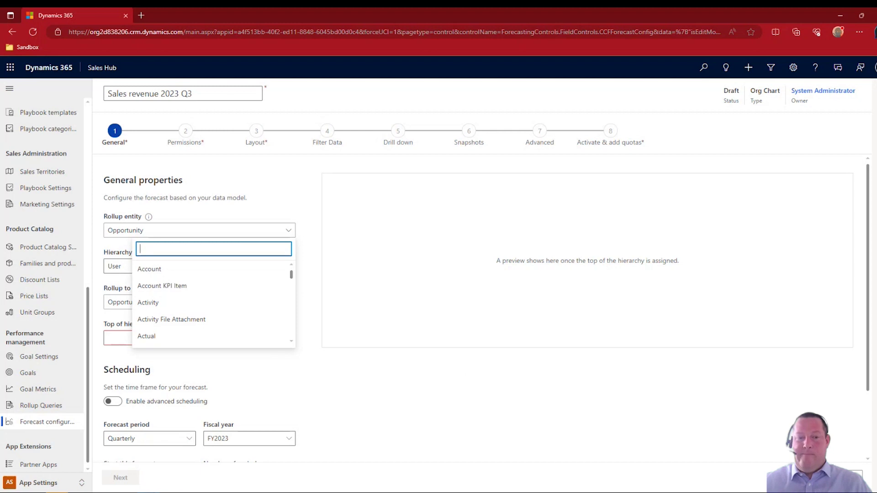
{"action": "left_click", "coordinate": [306, 351]}
{"action": "left_click", "coordinate": [267, 274]}
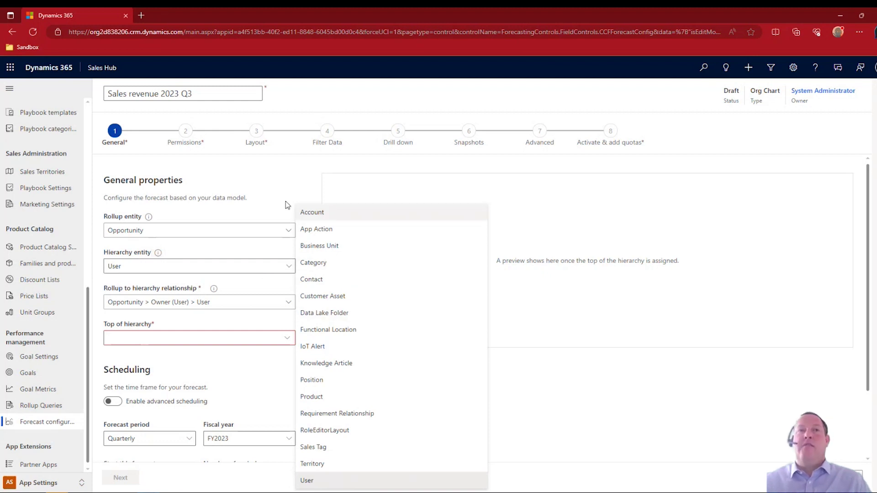
{"action": "left_click", "coordinate": [259, 193]}
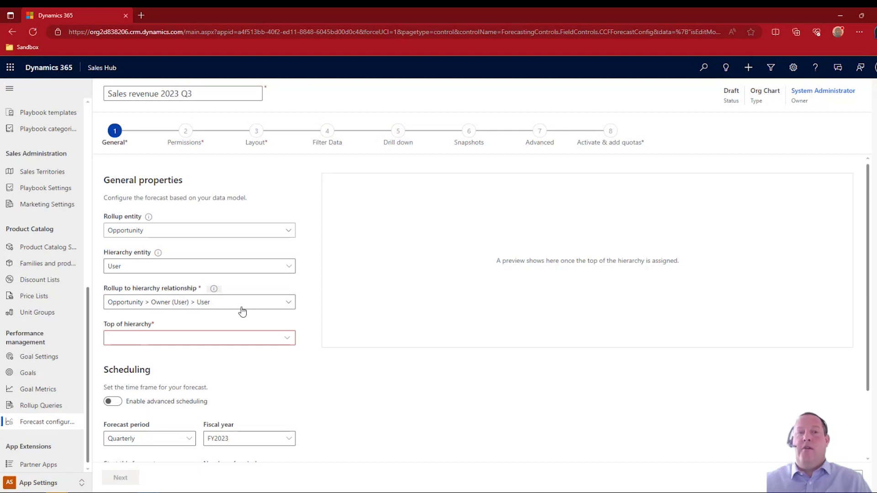
Find the sales manager's user by first name and assign it as the top of the forecast hierarchy
{"action": "left_click", "coordinate": [263, 338]}
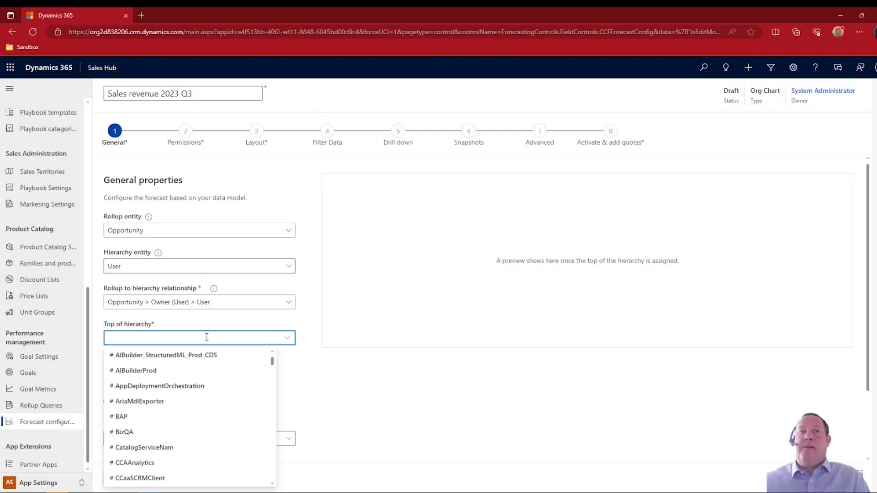
{"action": "type", "text": "diane"}
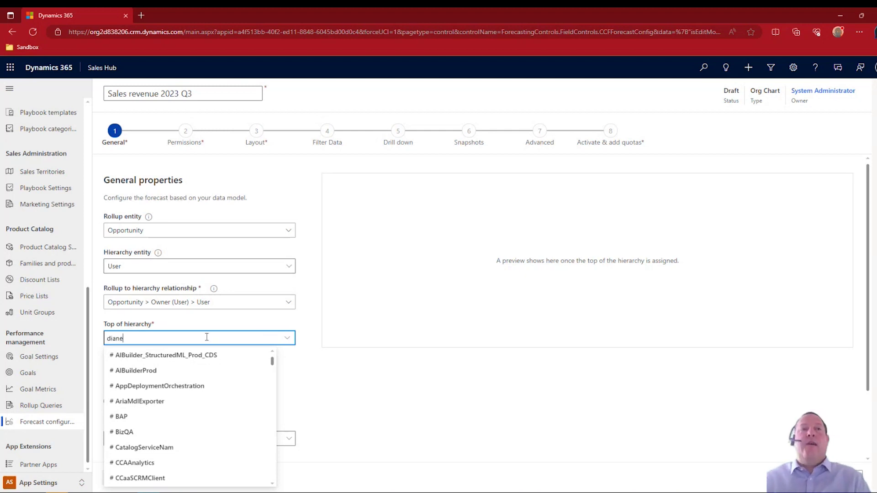
{"action": "left_click", "coordinate": [210, 355]}
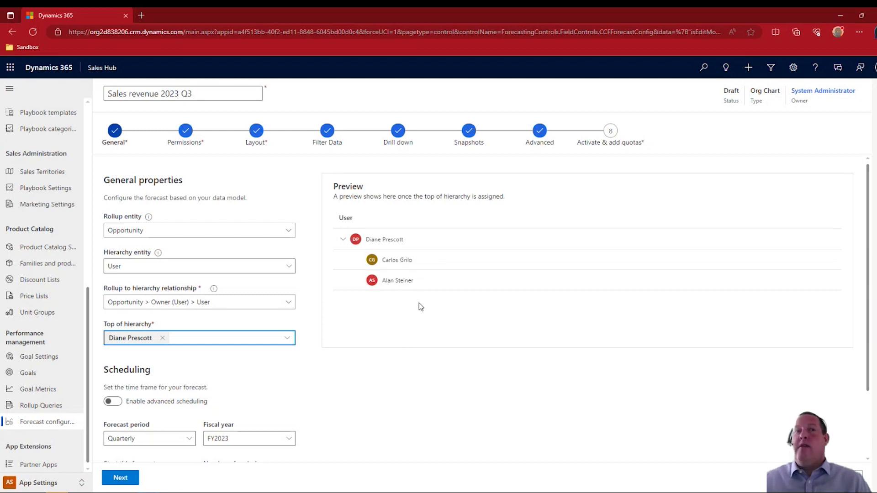
Enable advanced scheduling to examine the calendar template options, and turn advanced scheduling off again
{"action": "scroll", "coordinate": [386, 365], "scroll_direction": "down", "scroll_amount": 2}
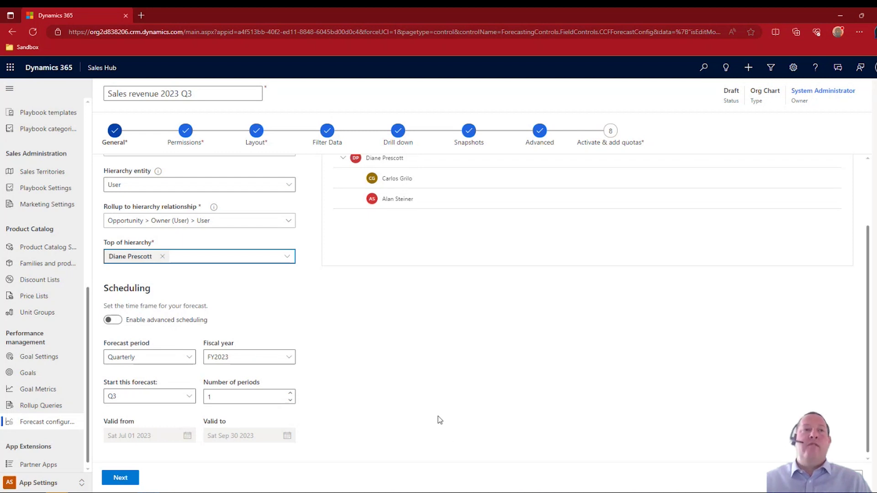
{"action": "left_click", "coordinate": [112, 320]}
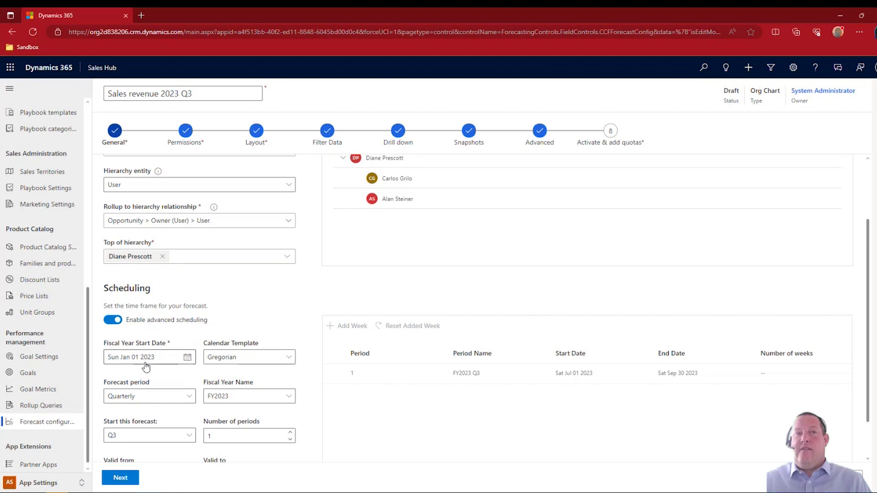
{"action": "left_click", "coordinate": [239, 361]}
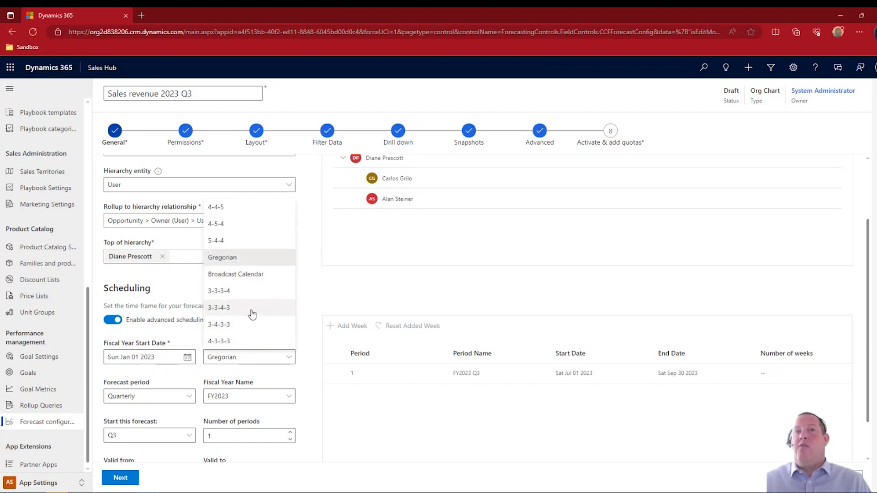
{"action": "left_click", "coordinate": [232, 371]}
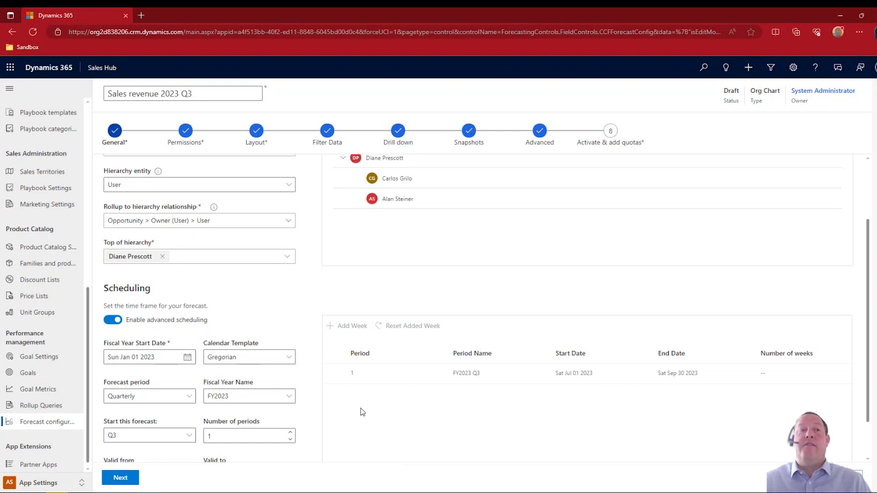
{"action": "left_click", "coordinate": [119, 320]}
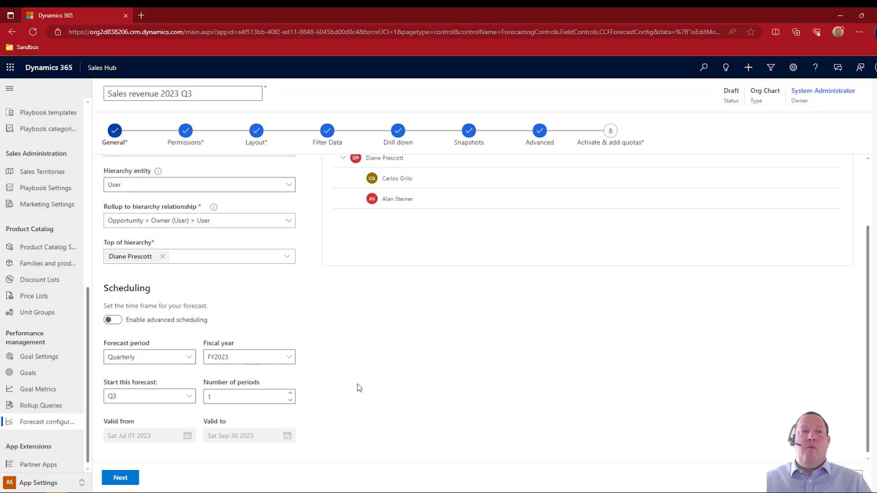
Accept the forecast's general properties and quarterly schedule and continue to the Permissions stage
{"action": "left_click", "coordinate": [126, 478]}
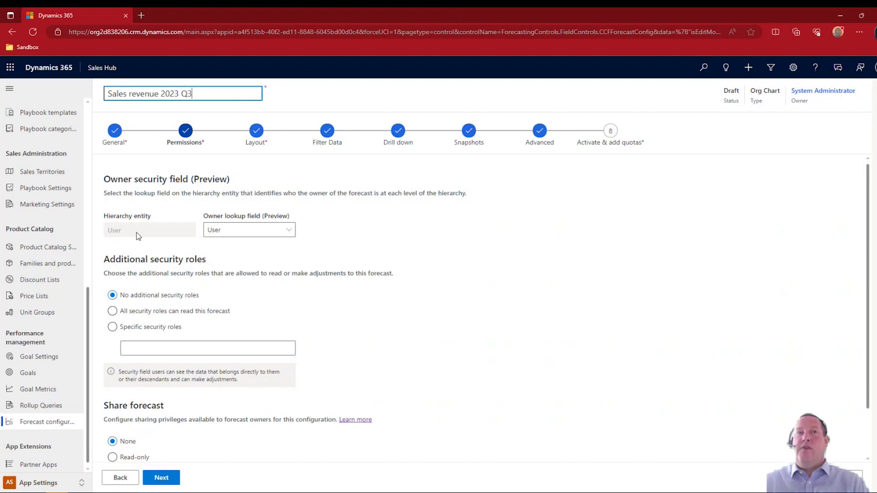
Examine the owner lookup fields, additional security role options and sharing privileges of the forecast, and continue to the Layout stage
{"action": "left_click", "coordinate": [240, 231]}
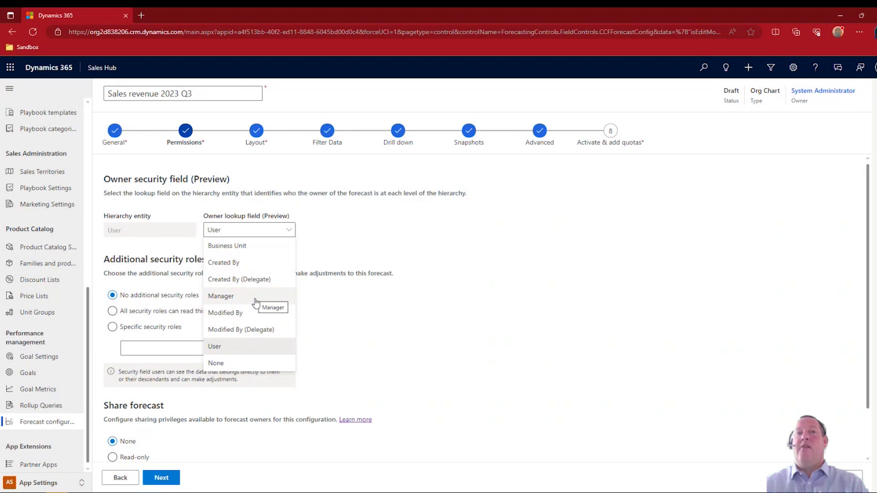
{"action": "left_click", "coordinate": [353, 264]}
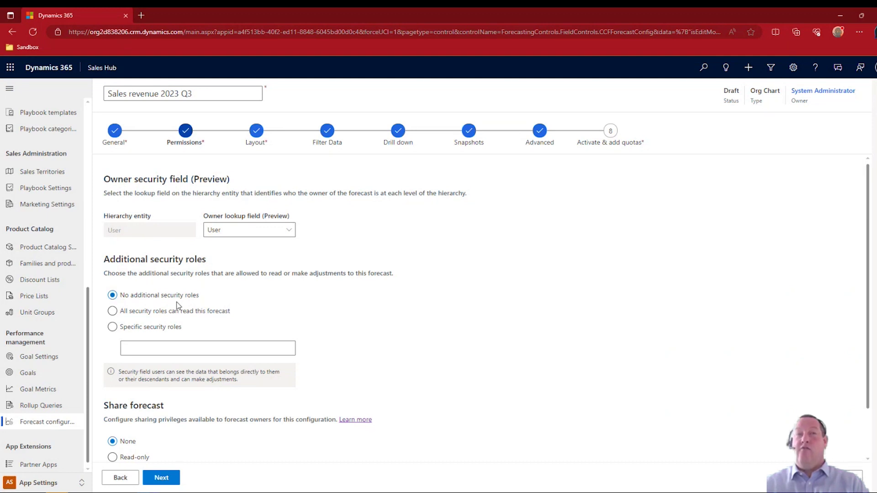
{"action": "left_click", "coordinate": [149, 311]}
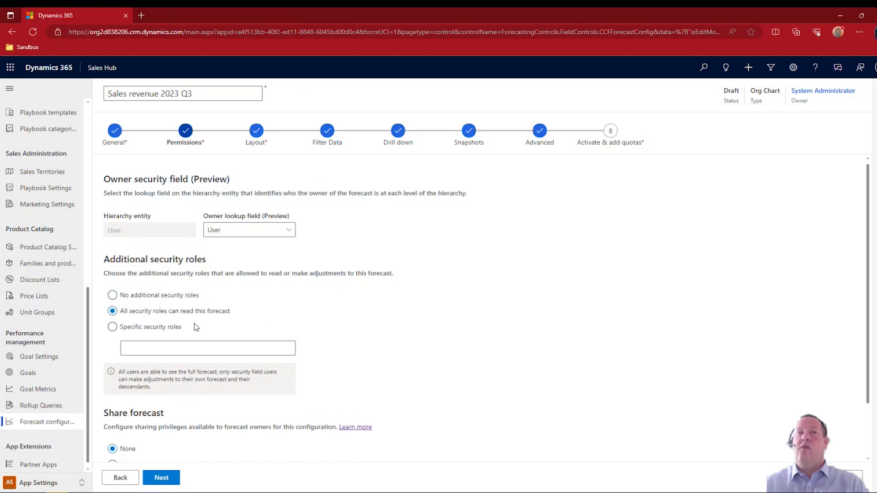
{"action": "left_click", "coordinate": [162, 327]}
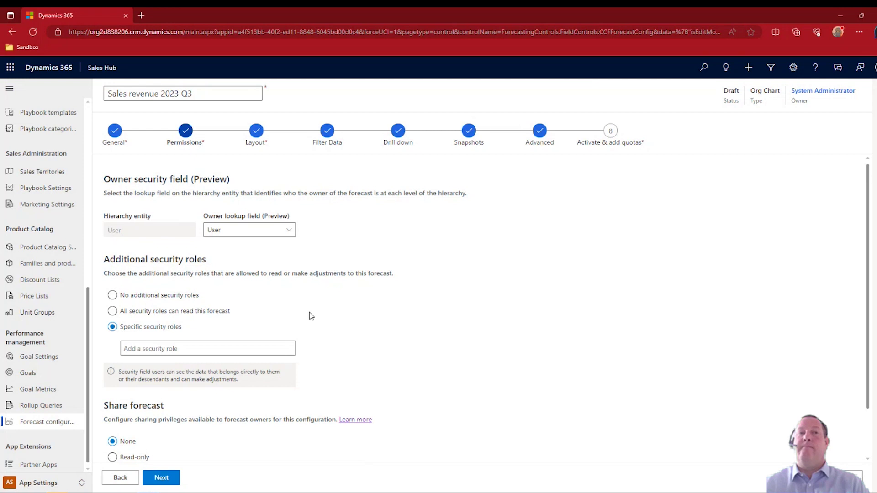
{"action": "scroll", "coordinate": [310, 315], "scroll_direction": "down", "scroll_amount": 2}
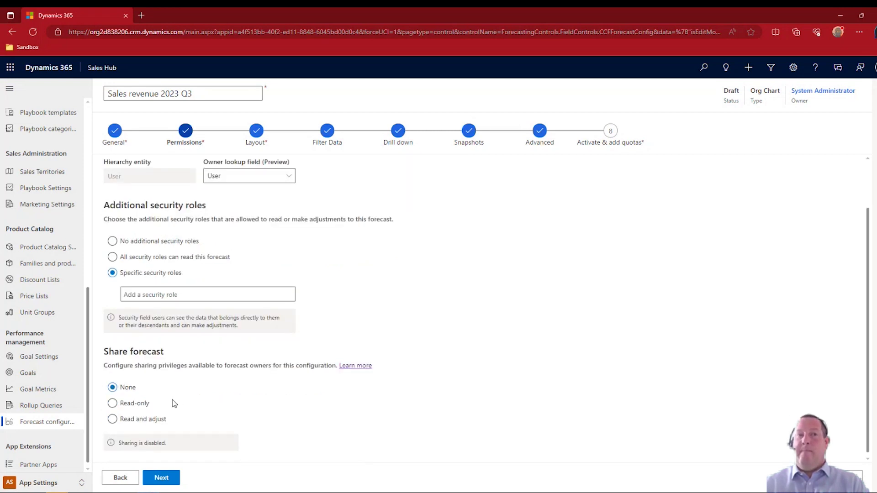
{"action": "left_click", "coordinate": [166, 486]}
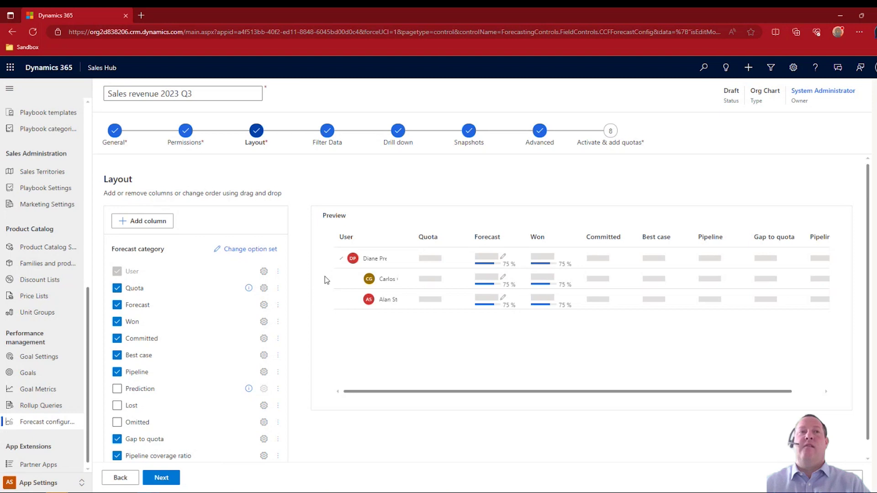
Examine the column properties of the Quota and Forecast columns in the layout, and leave both without saving changes
{"action": "left_click", "coordinate": [264, 288]}
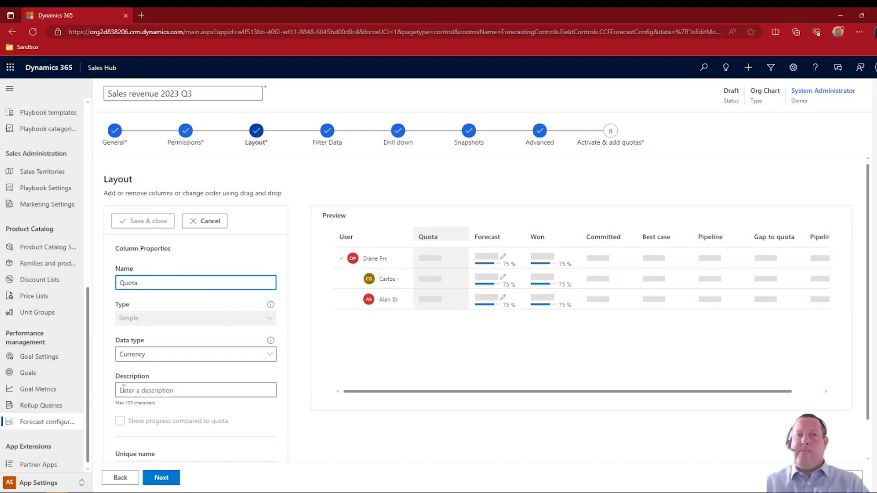
{"action": "left_click", "coordinate": [121, 478]}
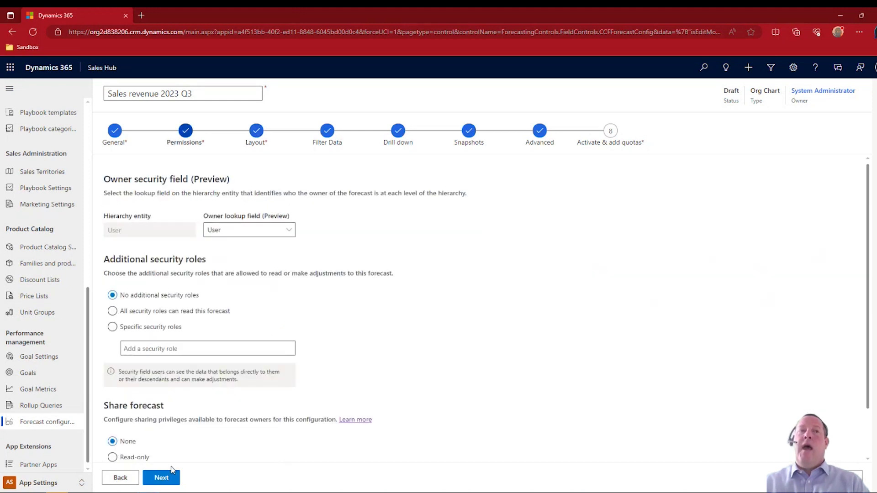
{"action": "left_click", "coordinate": [165, 477]}
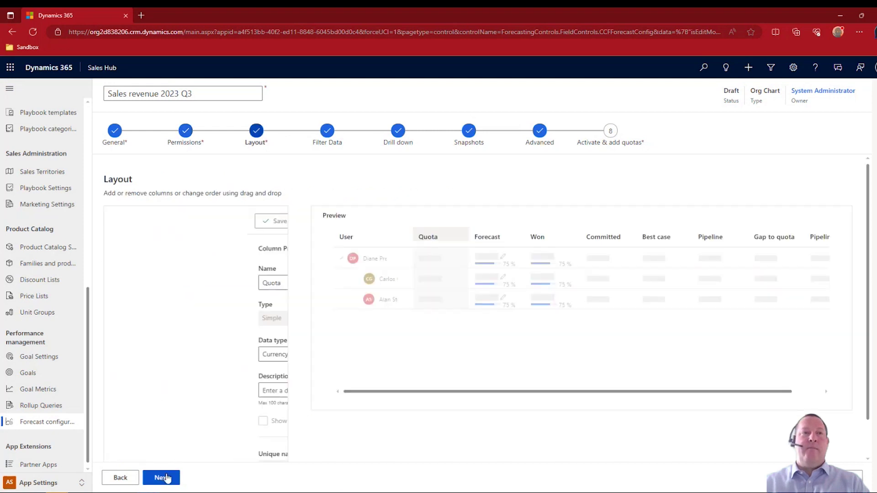
{"action": "left_click", "coordinate": [223, 223]}
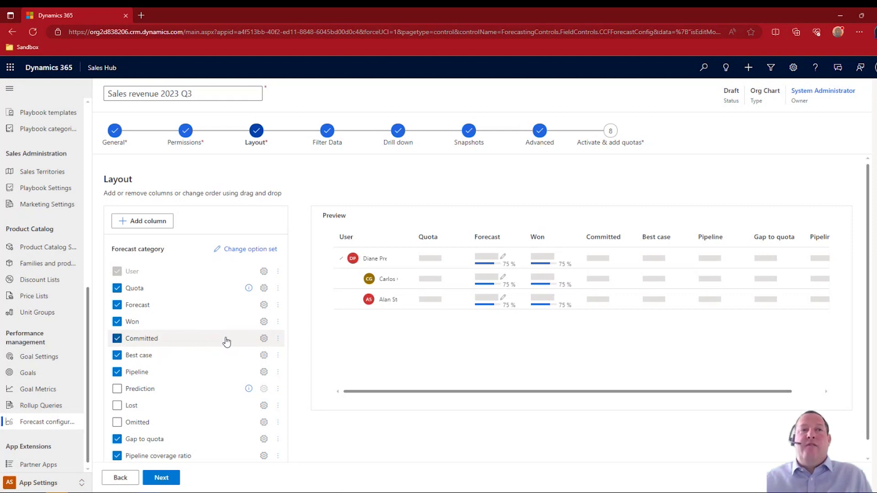
{"action": "left_click", "coordinate": [264, 305]}
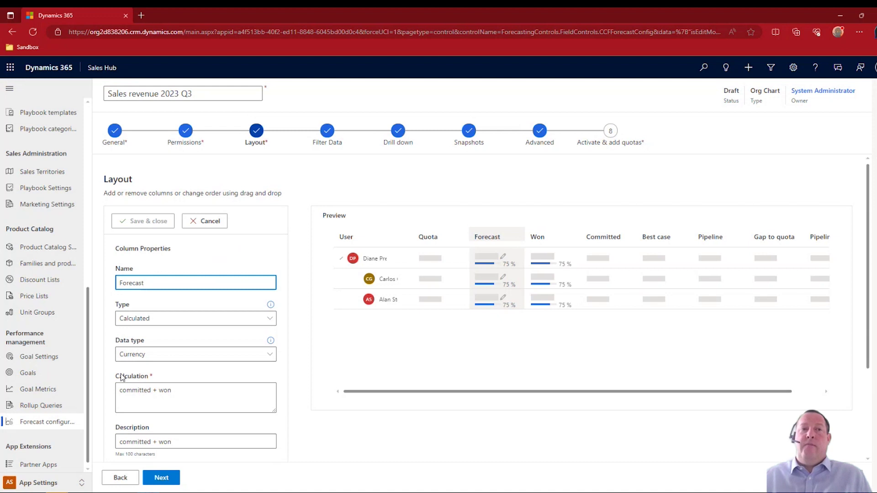
{"action": "left_click", "coordinate": [207, 222]}
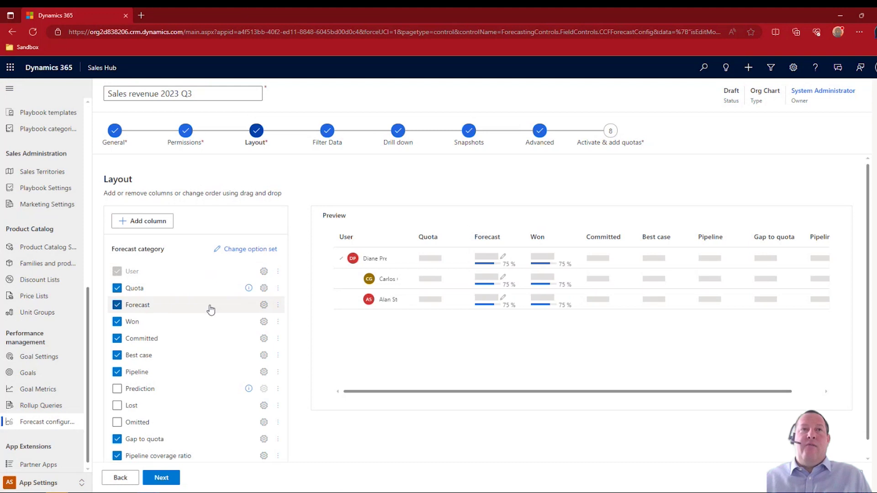
Accept the default layout, filter, Account drill-down, snapshot and advanced settings, and try to activate the forecast
{"action": "left_click", "coordinate": [162, 478]}
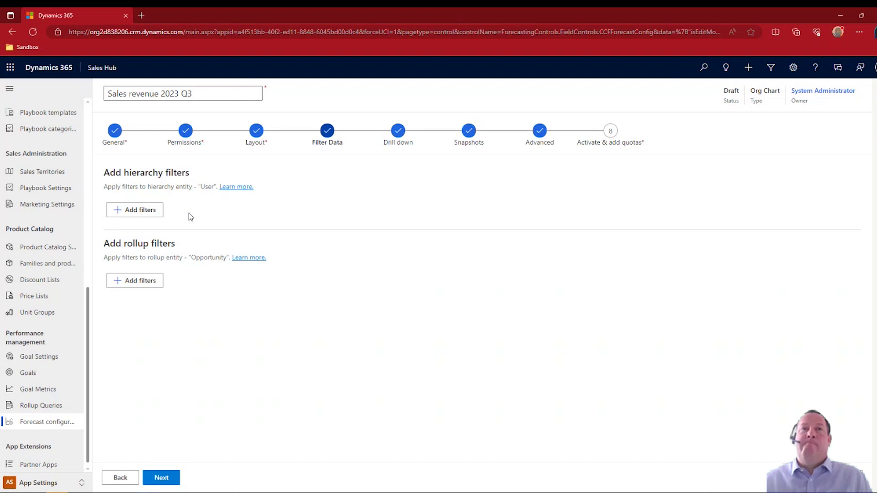
{"action": "left_click", "coordinate": [154, 480]}
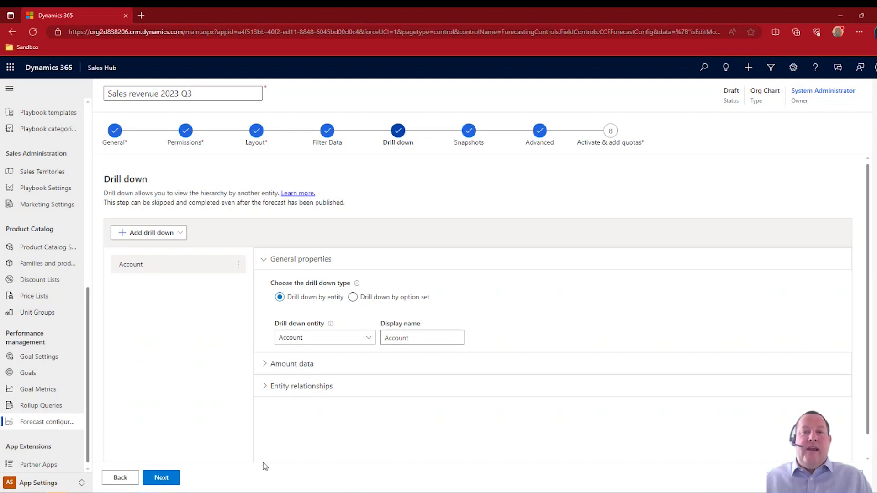
{"action": "left_click", "coordinate": [163, 478]}
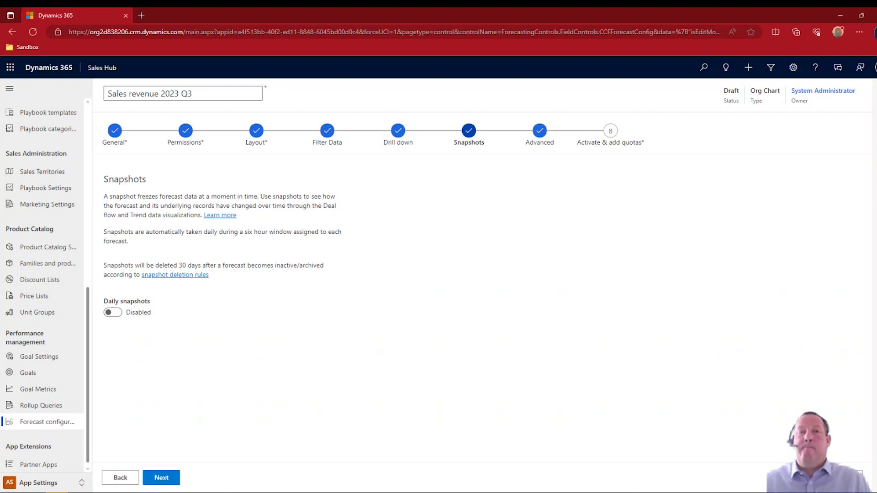
{"action": "left_click", "coordinate": [174, 478]}
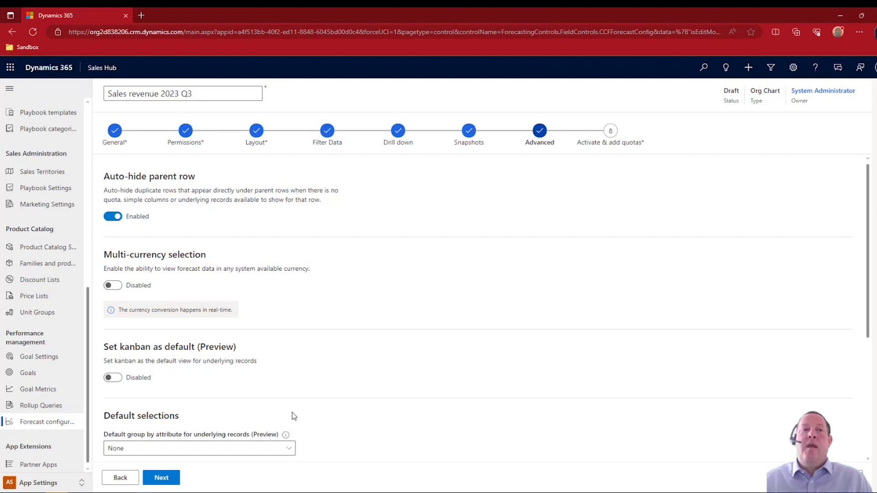
{"action": "left_click", "coordinate": [163, 478]}
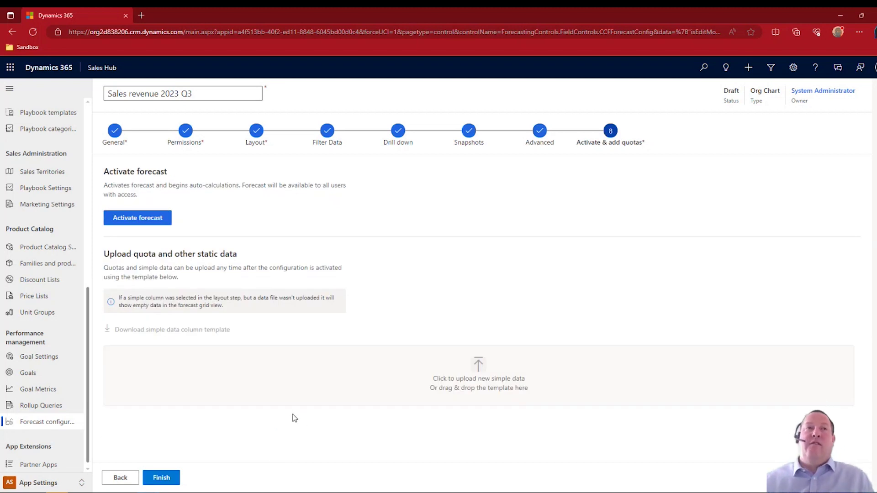
{"action": "left_click", "coordinate": [165, 222]}
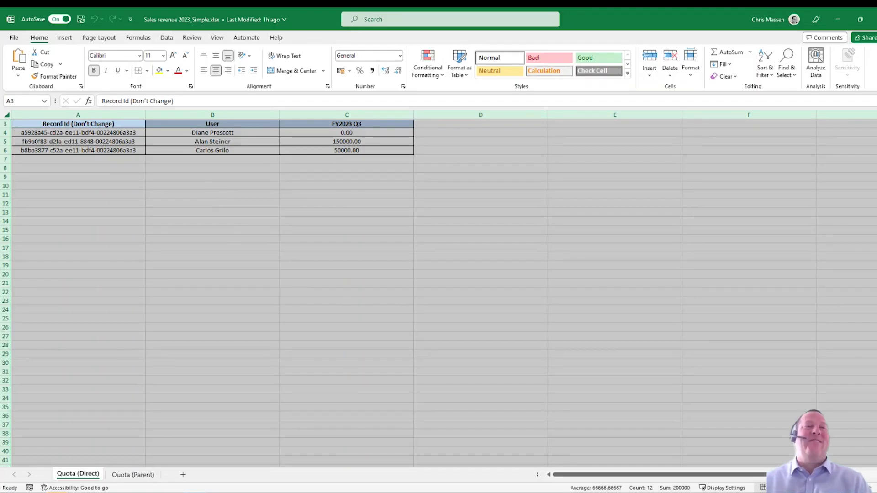
Switch to the Sales revenue 2023_Simple.xlsx workbook in Excel and examine the FY2023 Q3 quotas on the Quota (Direct) and Quota (Parent) sheets
{"action": "left_click", "coordinate": [147, 457]}
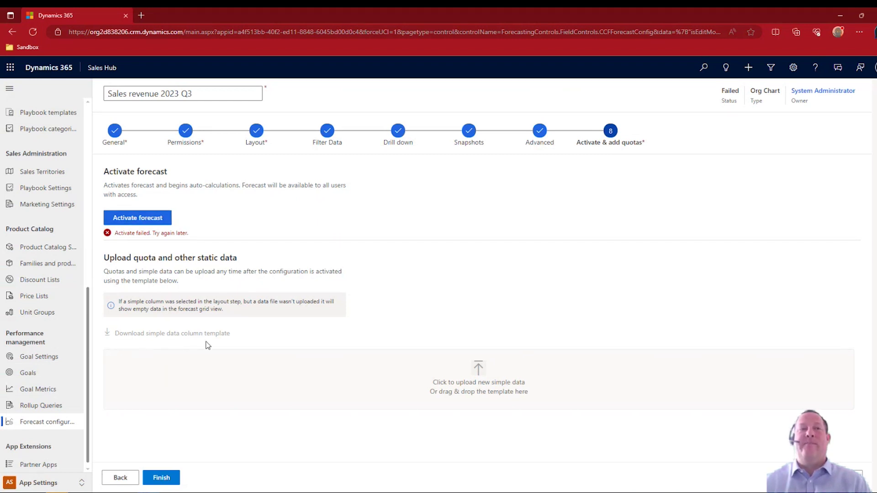
{"action": "key", "text": "alt+Tab"}
{"action": "left_click", "coordinate": [223, 258]}
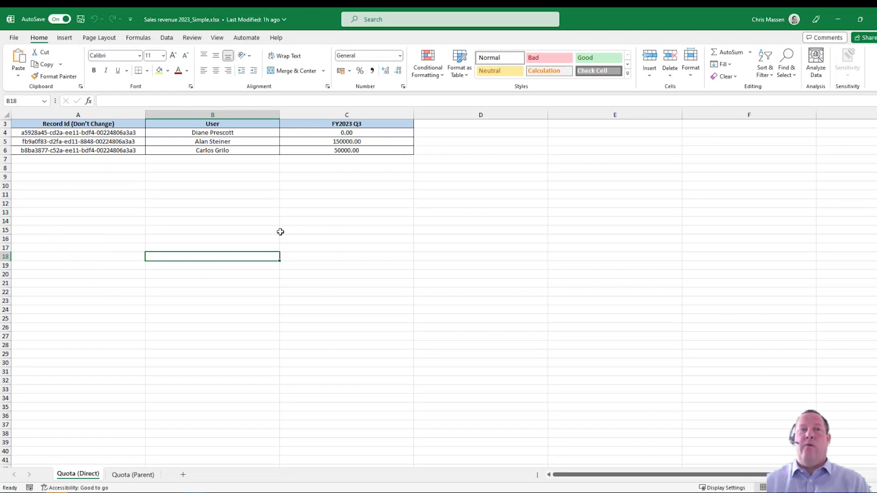
{"action": "left_click", "coordinate": [131, 475]}
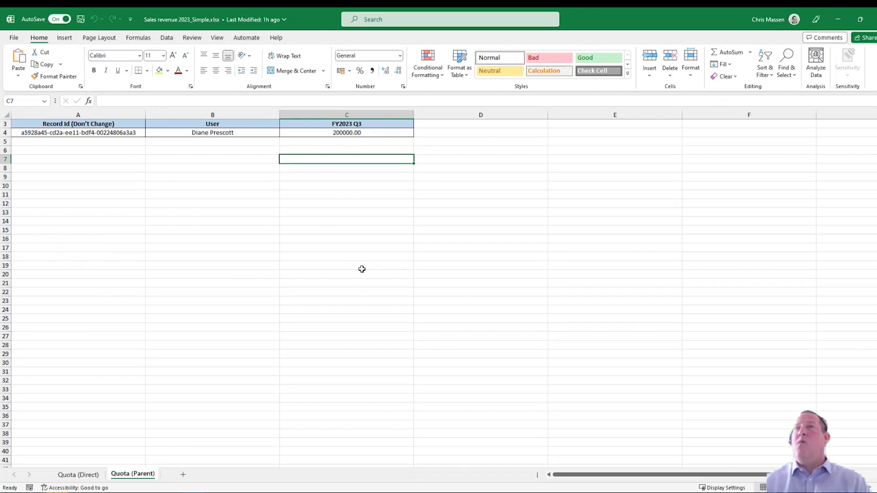
Minimize the quota workbook and switch to the browser window with the Sales revenue 2023 forecast in Dynamics 365
{"action": "left_click", "coordinate": [838, 20]}
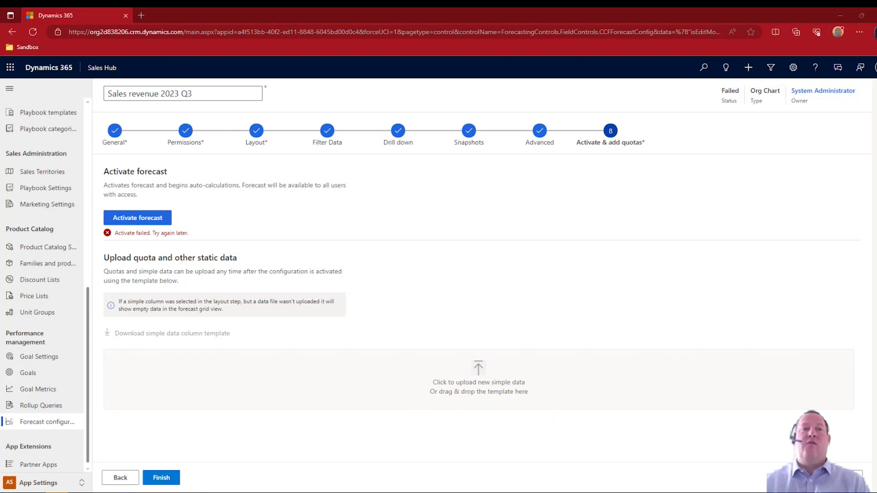
{"action": "mouse_move", "coordinate": [126, 492]}
{"action": "left_click", "coordinate": [92, 463]}
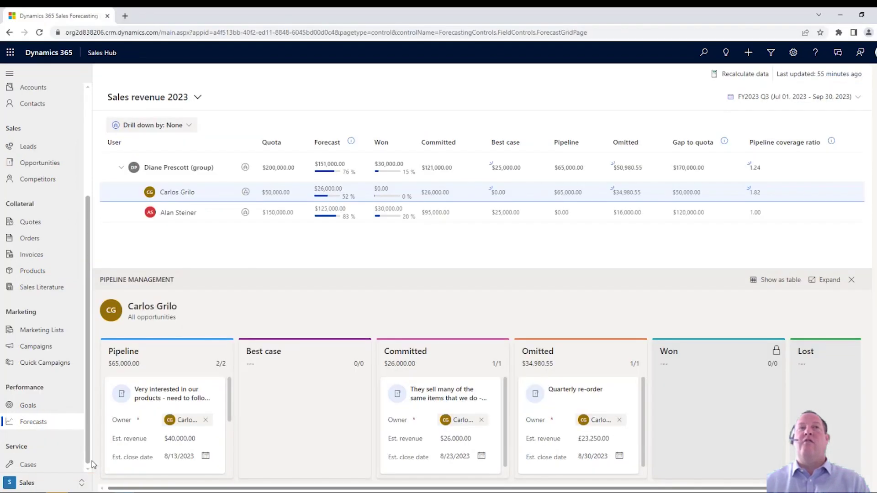